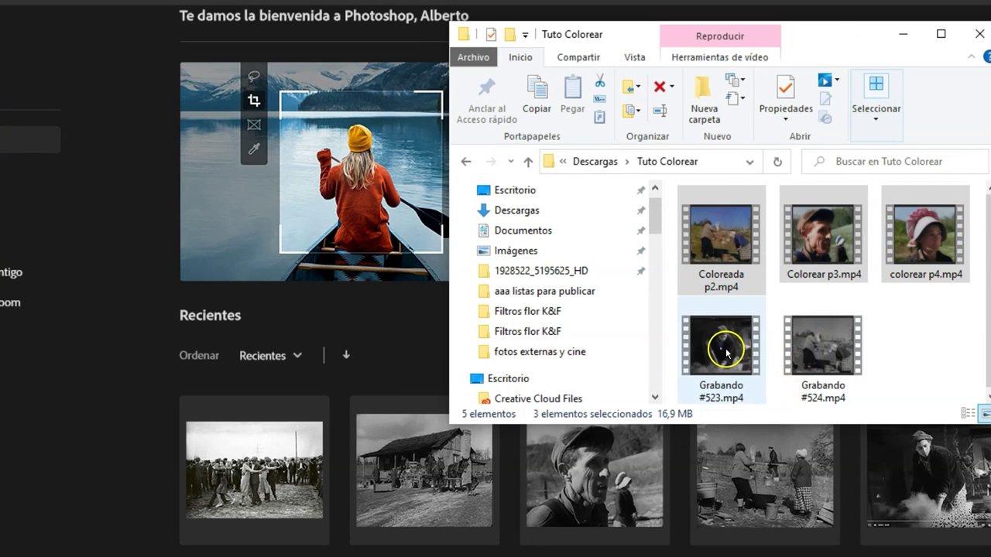
Step: Drag Grabando #523.mp4 into Photoshop and keep its embedded colour profile ('Usar el perfil incrustado')
{"action": "mouse_move", "coordinate": [725, 353]}
{"action": "left_mouse_down"}
{"action": "mouse_move", "coordinate": [92, 530]}
{"action": "mouse_move", "coordinate": [93, 553]}
{"action": "mouse_move", "coordinate": [67, 549]}
{"action": "left_mouse_up"}
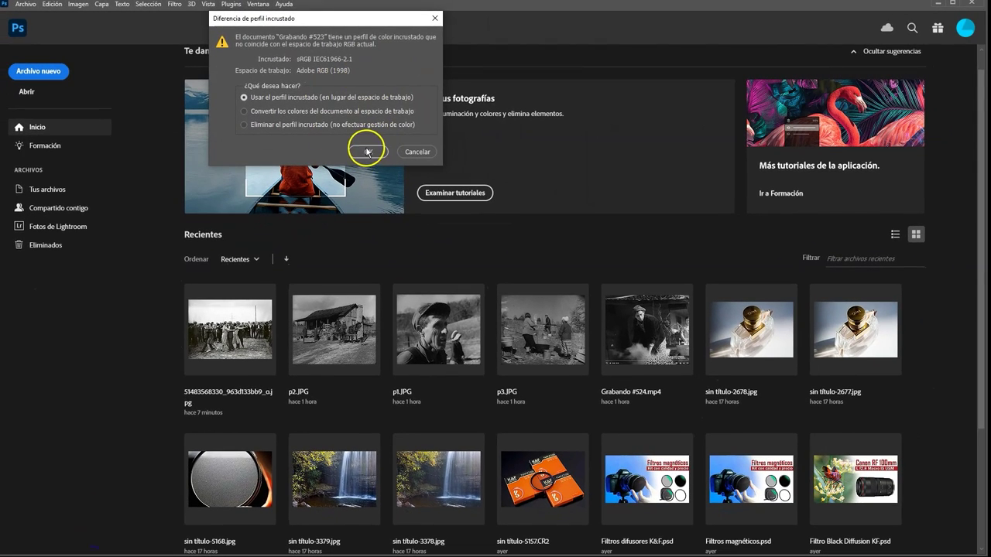
{"action": "left_click", "coordinate": [373, 155]}
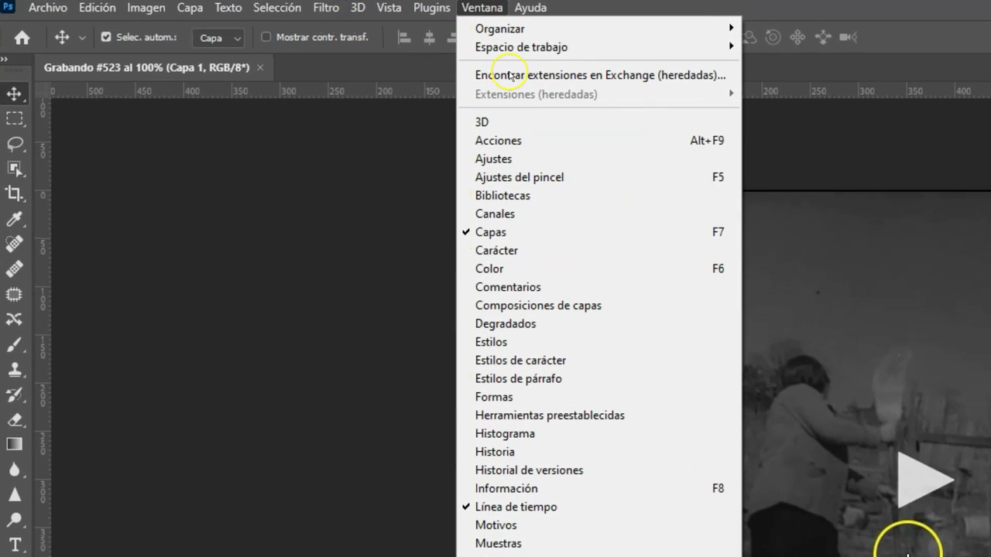
Step: Display the Línea de tiempo panel for the Grabando #523 clip
{"action": "left_click", "coordinate": [637, 505]}
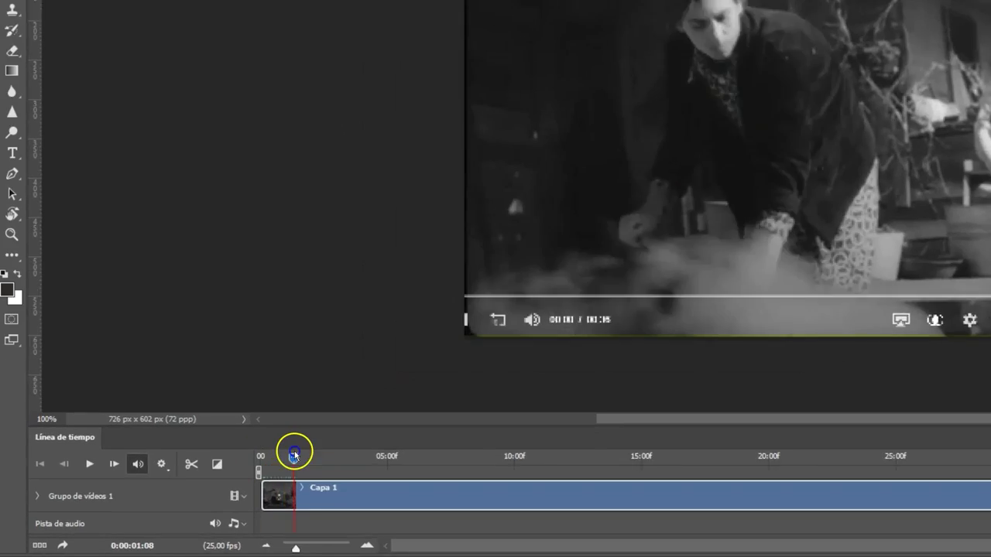
Step: Trim Capa 1's start and end edges to the playhead, leaving a few-second section
{"action": "left_click_drag", "start_coordinate": [172, 493], "coordinate": [178, 493]}
{"action": "mouse_move", "coordinate": [366, 421]}
{"action": "left_mouse_down"}
{"action": "mouse_move", "coordinate": [413, 436]}
{"action": "mouse_move", "coordinate": [229, 482]}
{"action": "mouse_move", "coordinate": [274, 477]}
{"action": "left_mouse_up"}
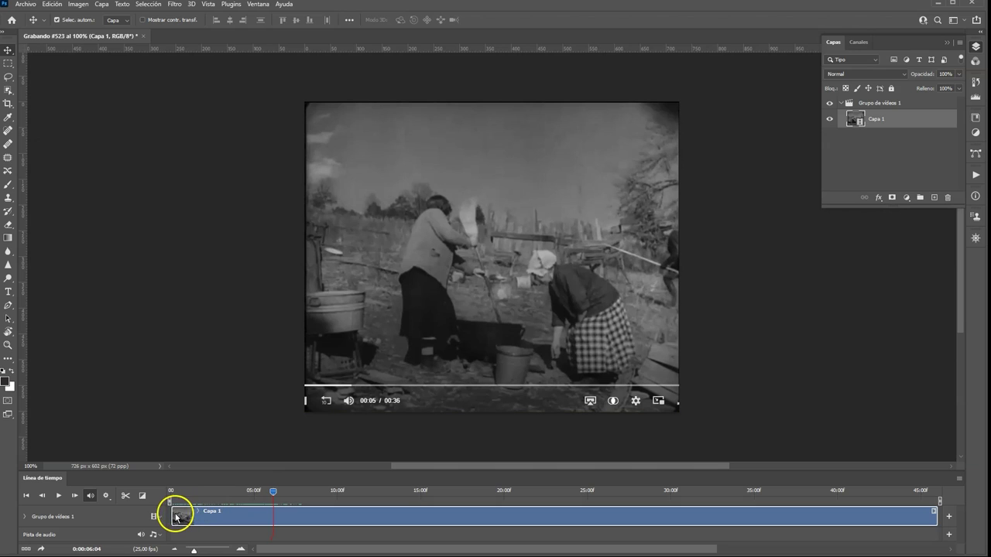
{"action": "mouse_move", "coordinate": [172, 514]}
{"action": "left_mouse_down"}
{"action": "mouse_move", "coordinate": [271, 503]}
{"action": "mouse_move", "coordinate": [189, 503]}
{"action": "mouse_move", "coordinate": [244, 503]}
{"action": "mouse_move", "coordinate": [234, 505]}
{"action": "left_mouse_up"}
{"action": "left_click_drag", "start_coordinate": [833, 517], "coordinate": [244, 514]}
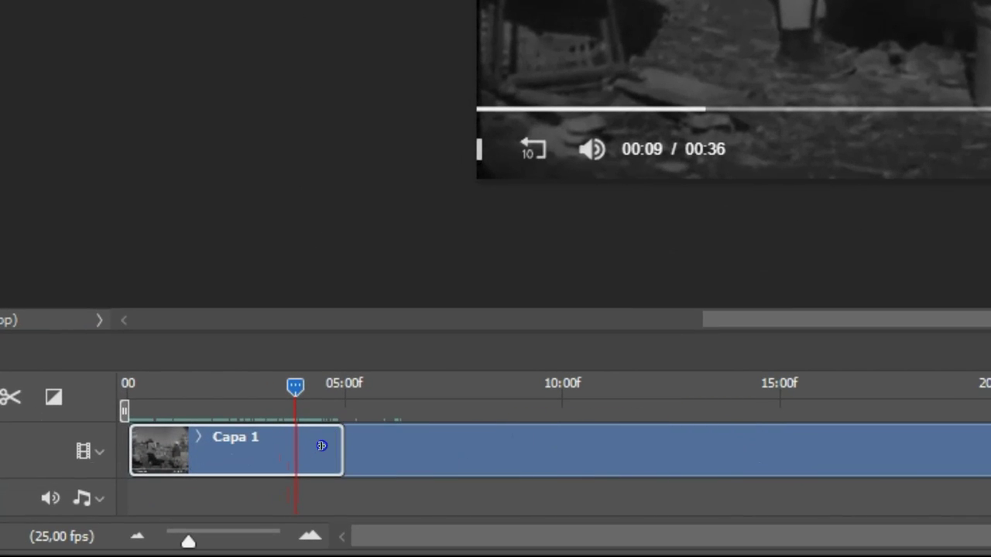
{"action": "left_click_drag", "start_coordinate": [321, 446], "coordinate": [294, 446]}
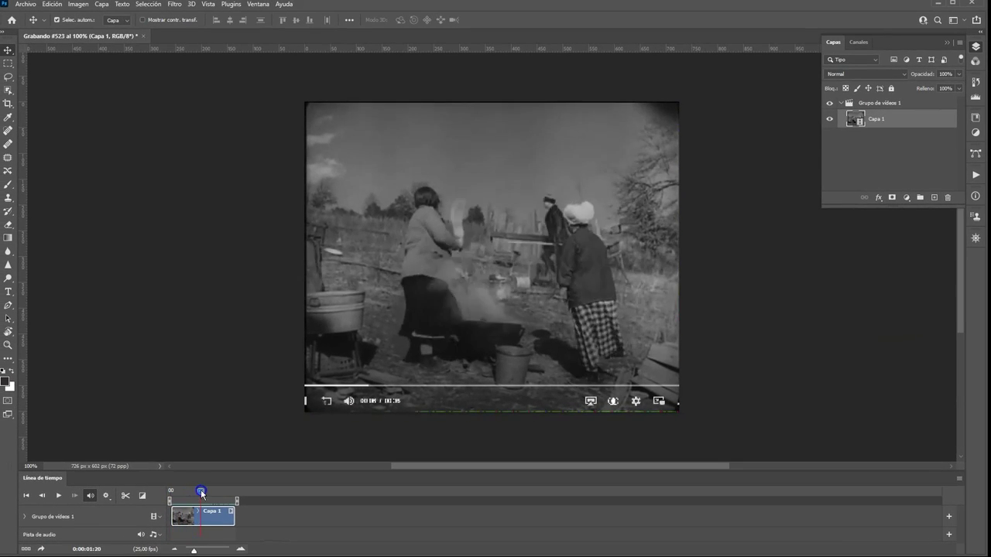
{"action": "mouse_move", "coordinate": [294, 384]}
{"action": "left_mouse_down"}
{"action": "mouse_move", "coordinate": [229, 491]}
{"action": "mouse_move", "coordinate": [168, 498]}
{"action": "mouse_move", "coordinate": [234, 498]}
{"action": "left_mouse_up"}
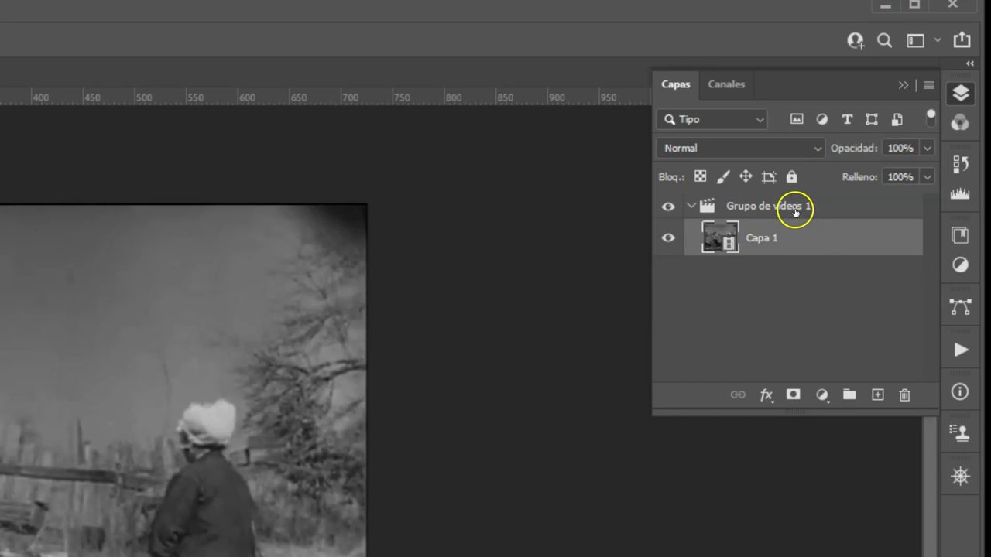
Step: Convert Grupo de vídeos 1 with the trimmed clip via Convertir en objeto inteligente
{"action": "left_click", "coordinate": [797, 207]}
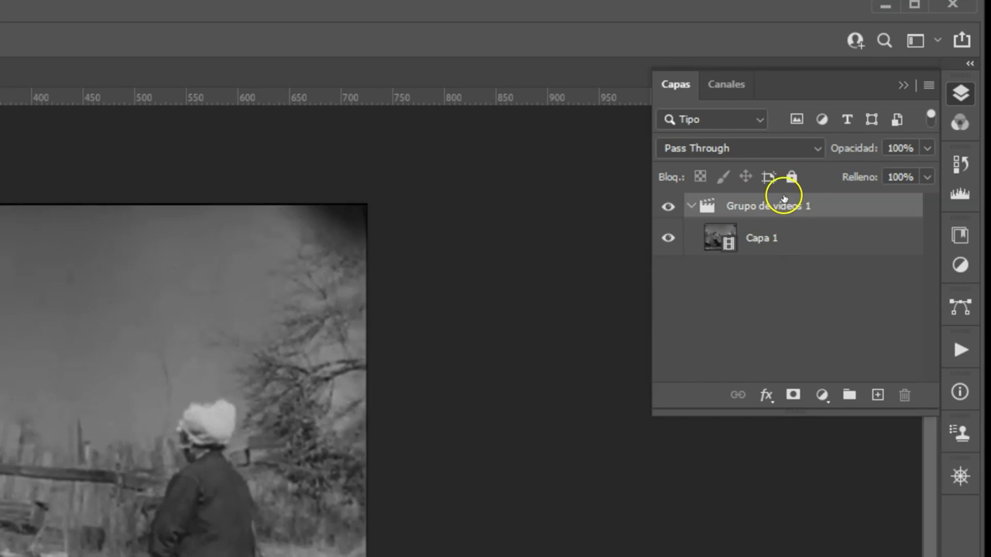
{"action": "right_click", "coordinate": [774, 209]}
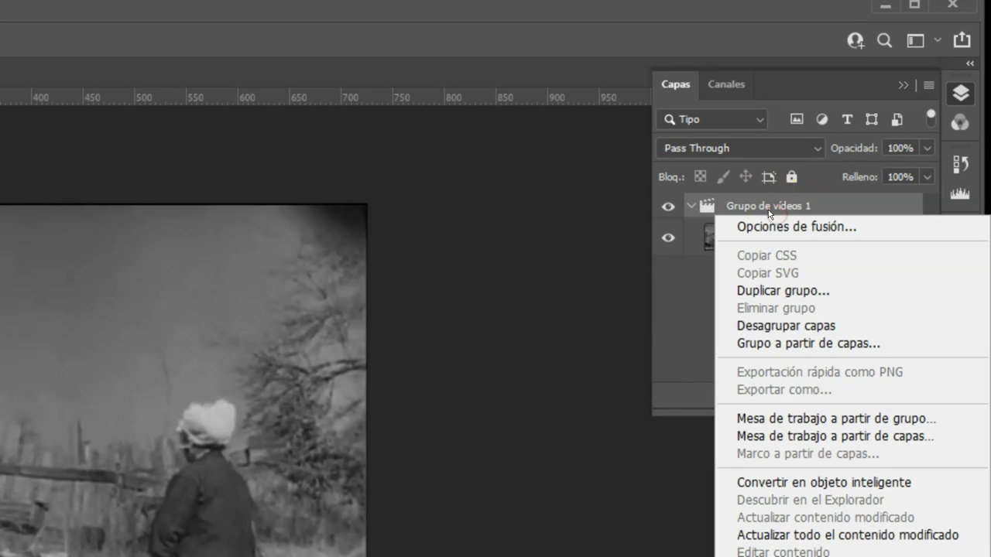
{"action": "left_click", "coordinate": [808, 484]}
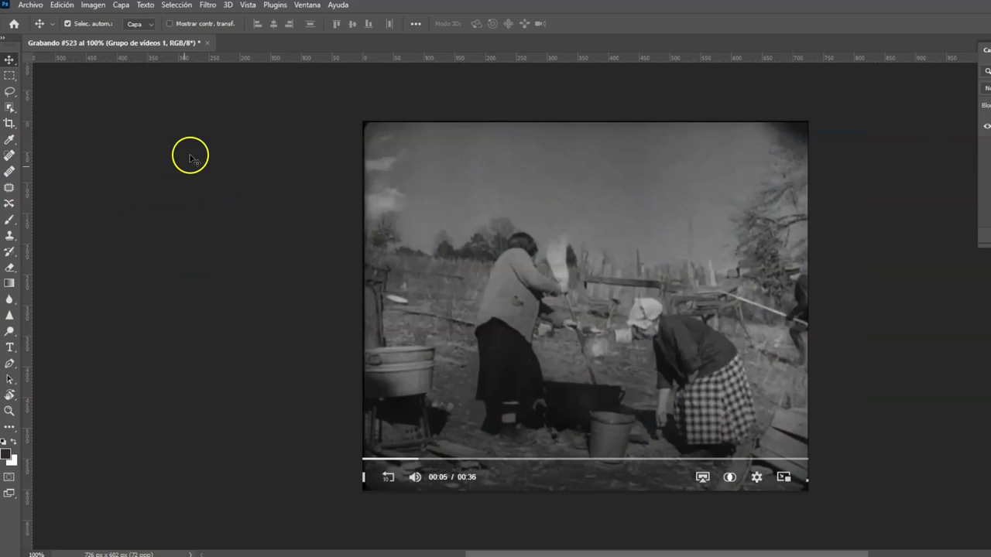
Step: Open Filtro > Neural Filters to preview the frame with Colorear
{"action": "left_click", "coordinate": [208, 5]}
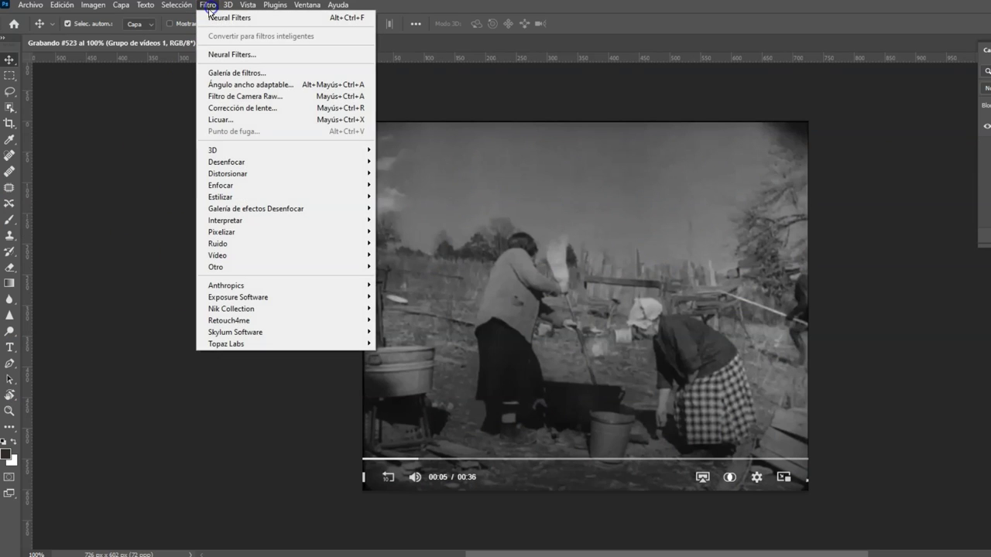
{"action": "left_click", "coordinate": [303, 56]}
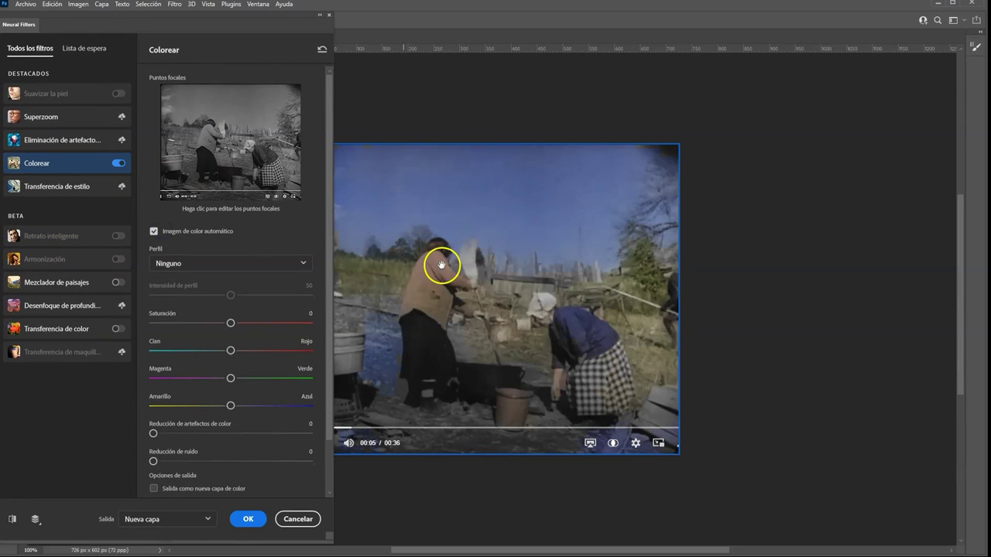
{"action": "left_click_drag", "start_coordinate": [443, 278], "coordinate": [478, 273]}
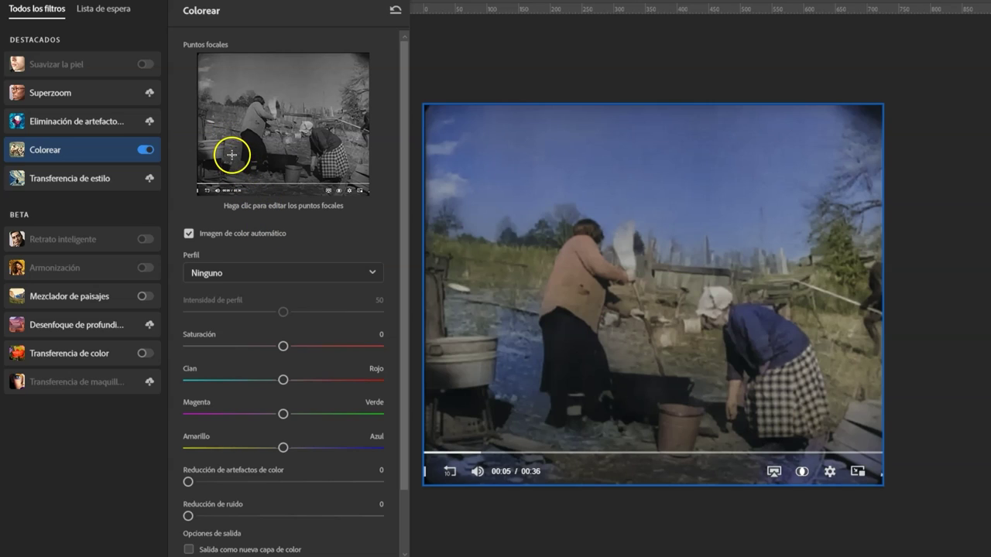
Step: Add a Colorear focal point on the thumbnail and set it to lighter olive 93925f
{"action": "left_click", "coordinate": [233, 154]}
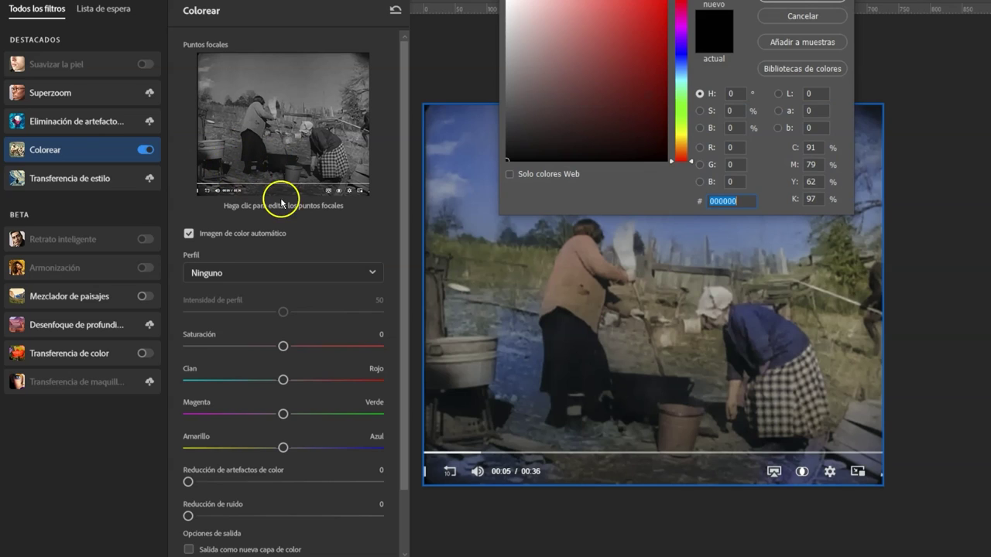
{"action": "left_click_drag", "start_coordinate": [673, 1], "coordinate": [590, 11]}
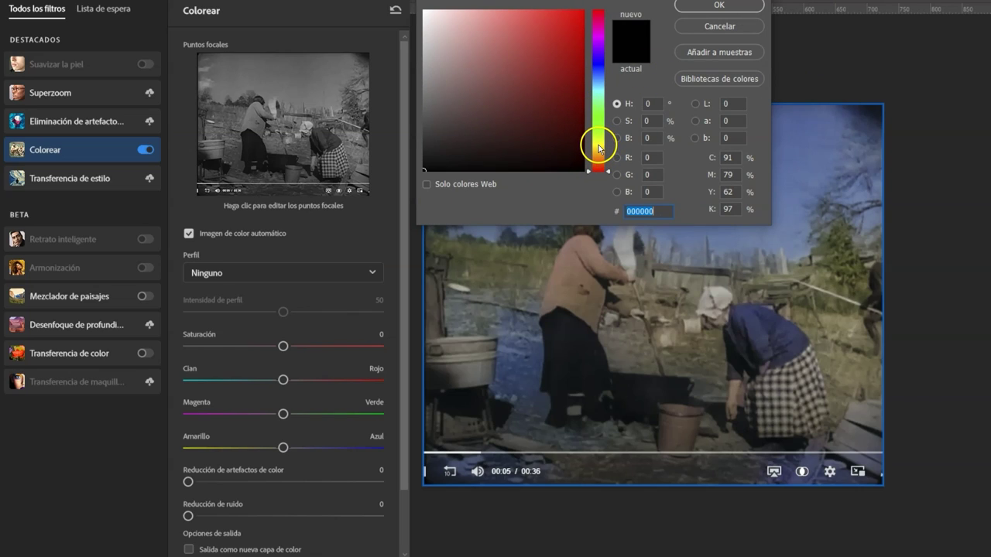
{"action": "left_click", "coordinate": [599, 145]}
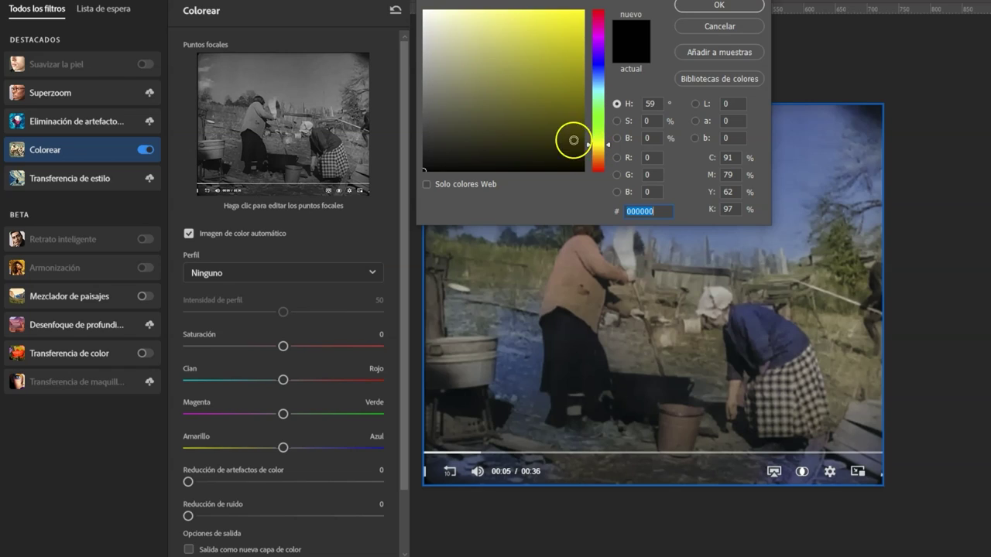
{"action": "left_click", "coordinate": [470, 91]}
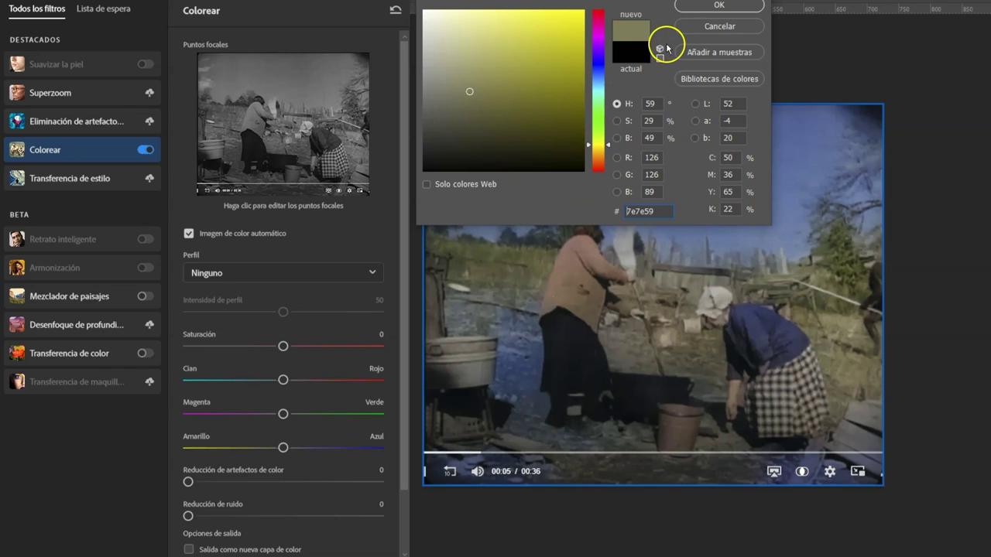
{"action": "left_click", "coordinate": [716, 6]}
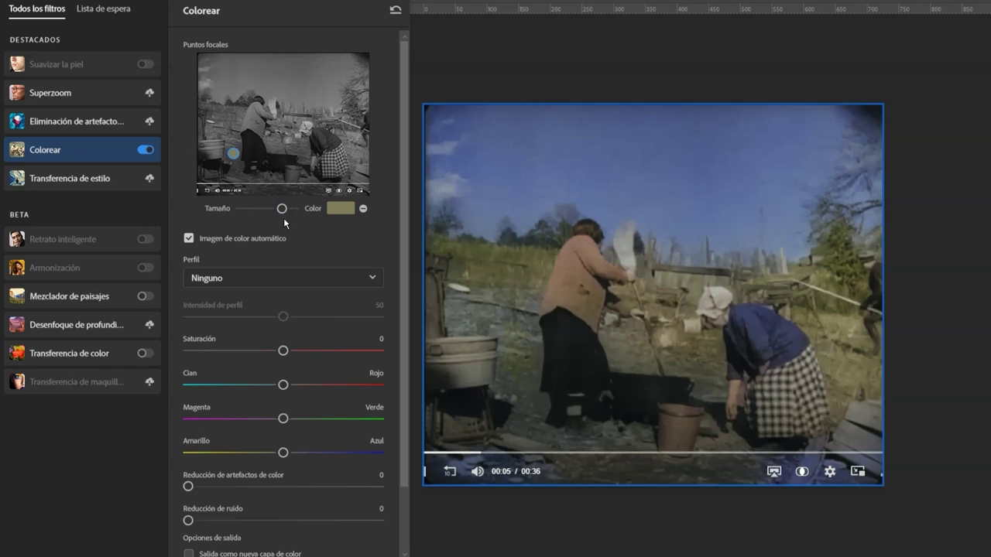
{"action": "left_click", "coordinate": [342, 208]}
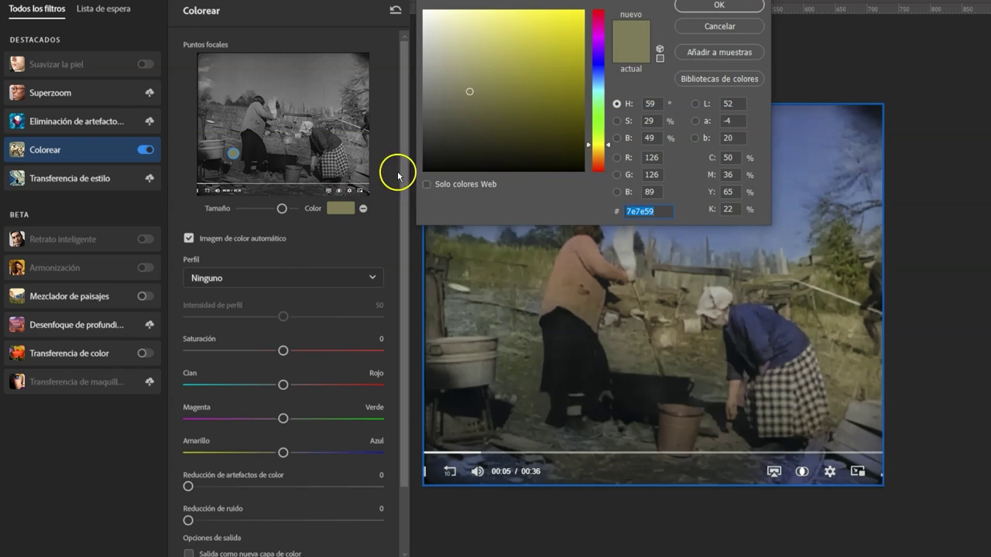
{"action": "left_click", "coordinate": [480, 79]}
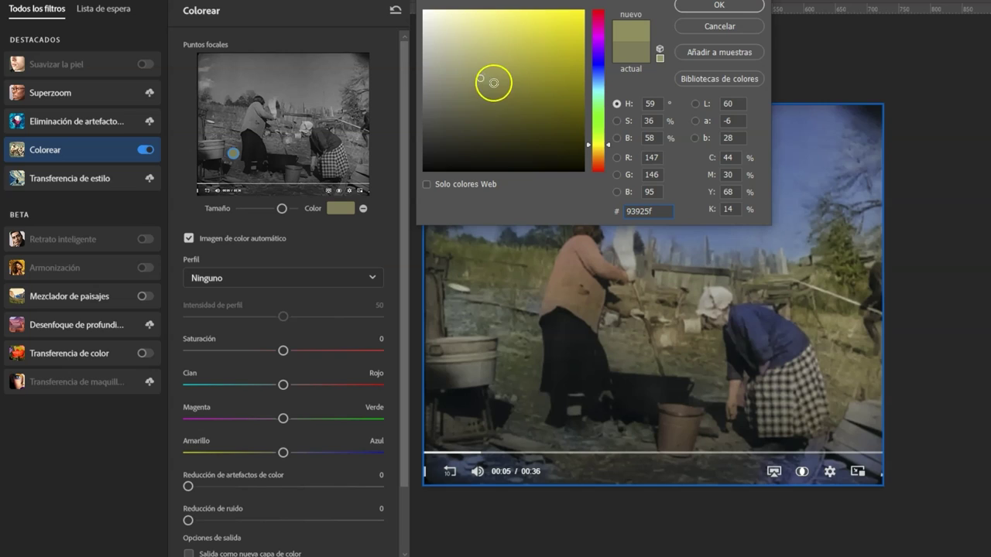
{"action": "left_click", "coordinate": [719, 4]}
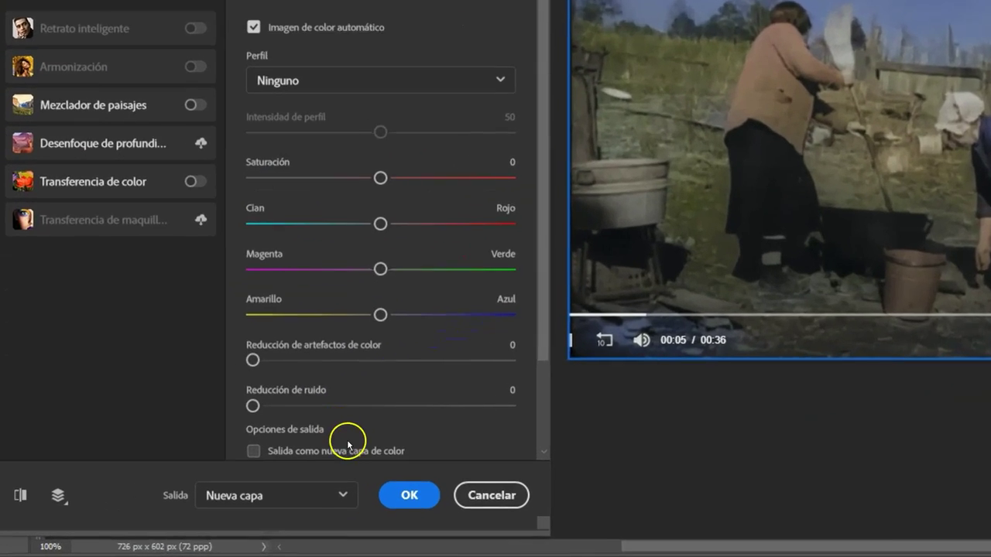
Step: Set the Neural Filters output to Smart Filter and apply Colorear
{"action": "left_click", "coordinate": [343, 495]}
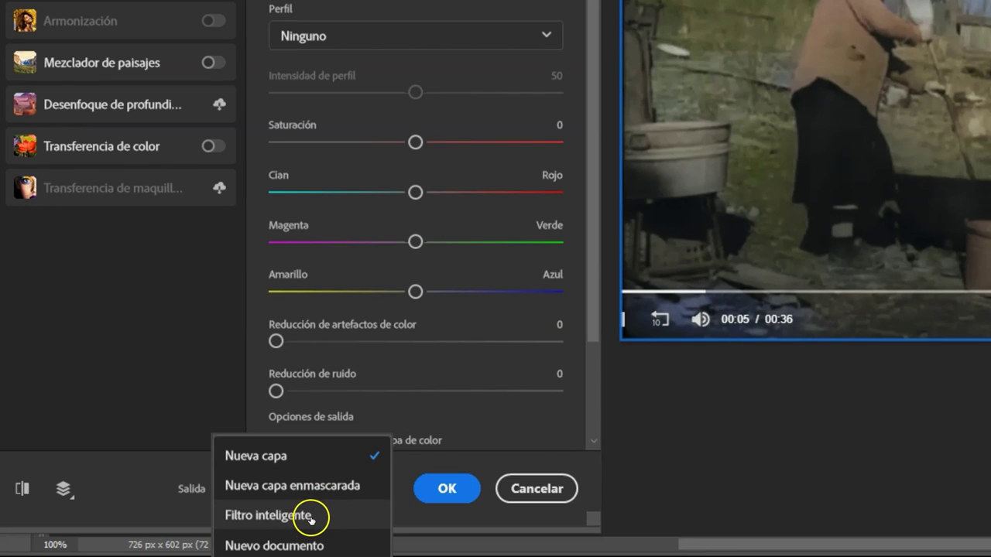
{"action": "left_click", "coordinate": [312, 516]}
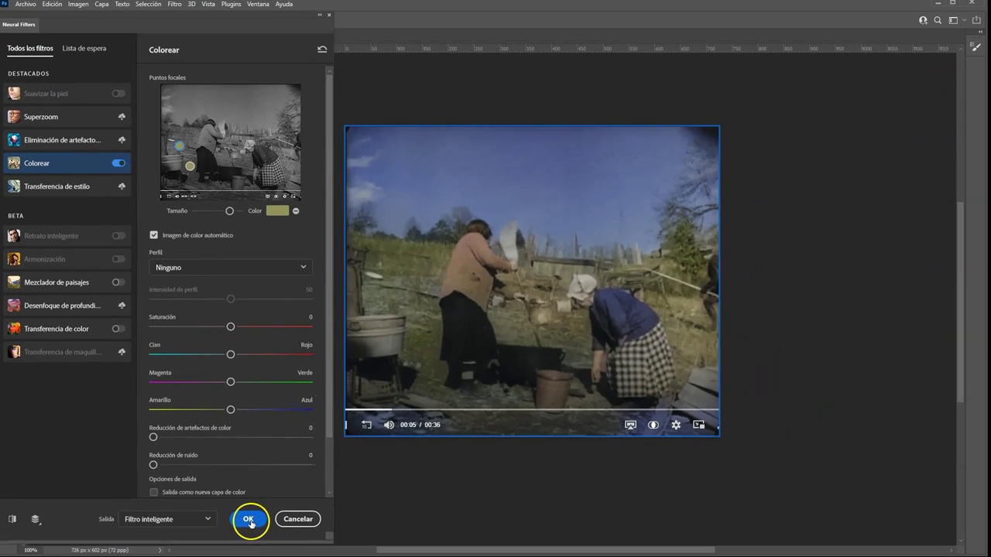
{"action": "left_click", "coordinate": [449, 494]}
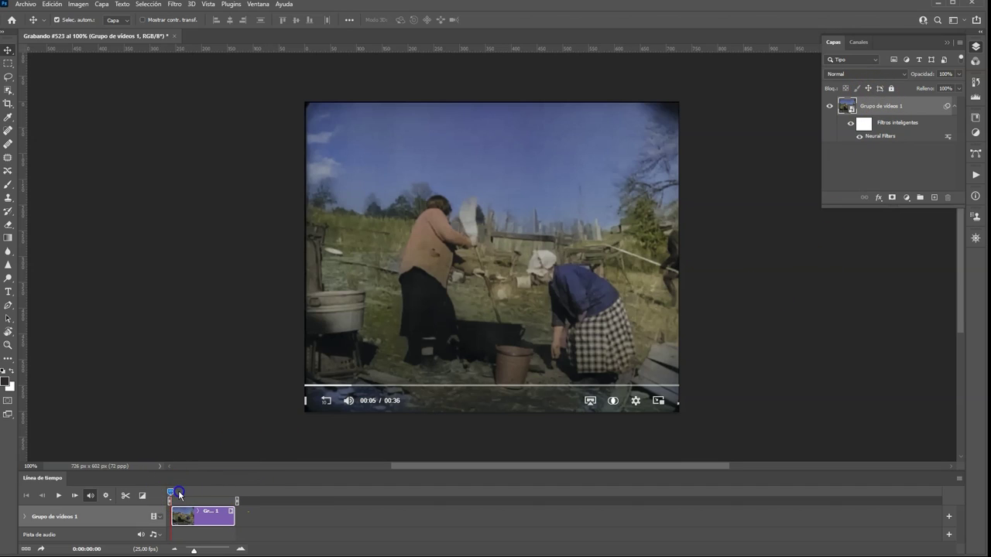
{"action": "key", "text": "Right"}
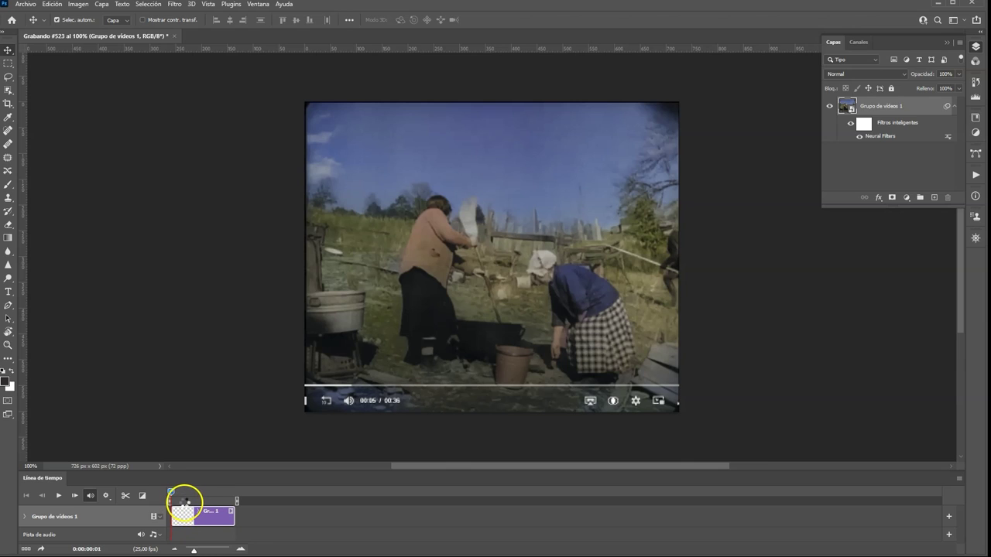
{"action": "left_click_drag", "start_coordinate": [184, 500], "coordinate": [188, 502]}
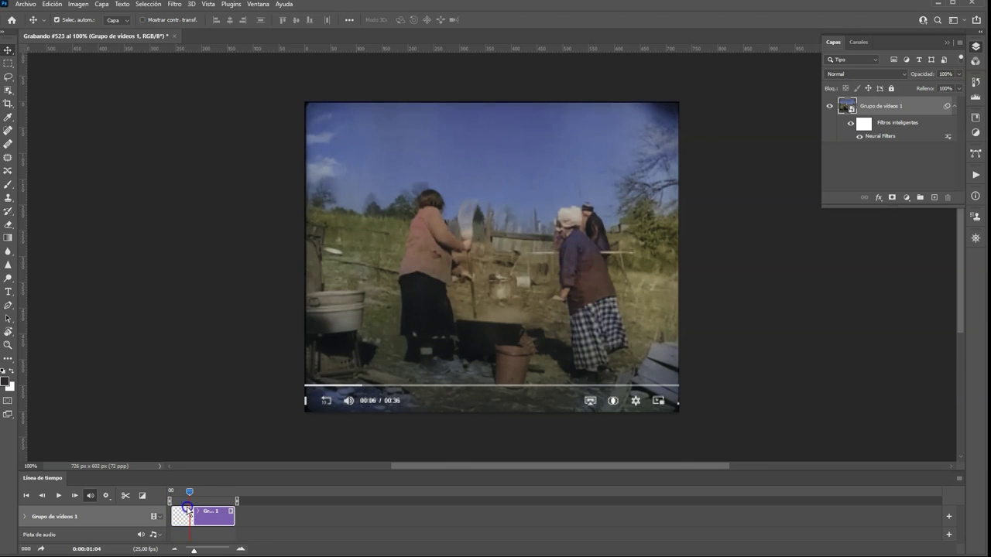
{"action": "key", "text": "Left"}
{"action": "key", "text": "Left"}
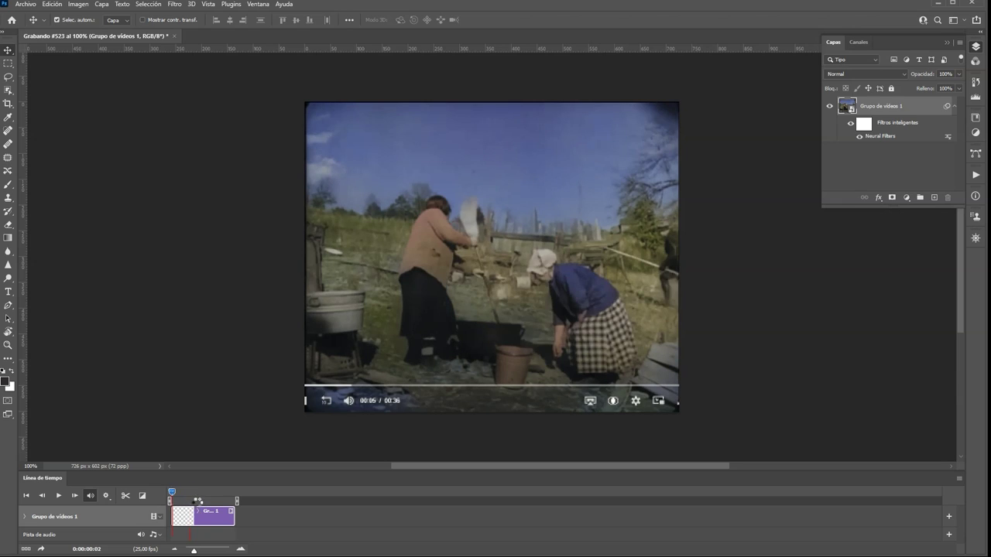
{"action": "key", "text": "space"}
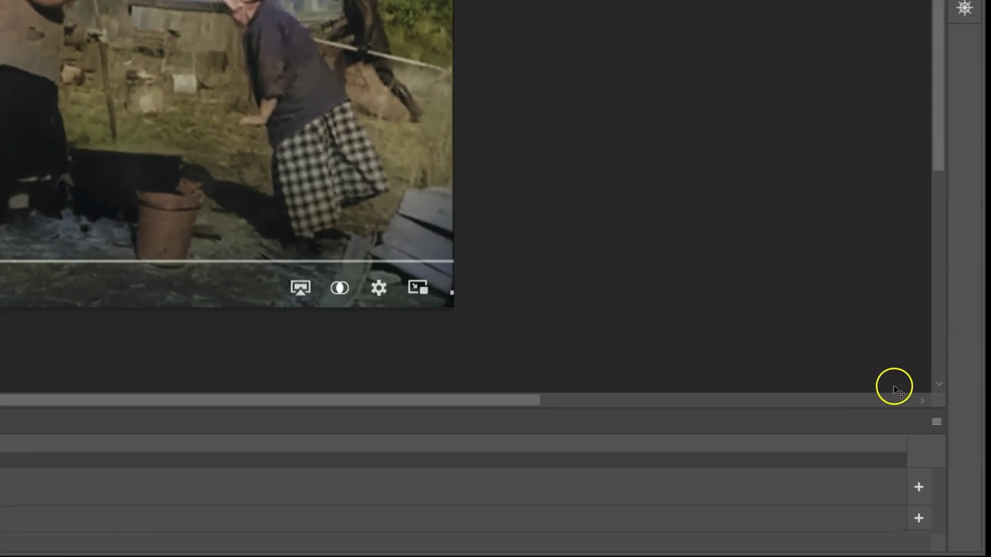
Step: Render the video as H.264 High Quality named Colorear p5 into Tuto Colorear
{"action": "left_click", "coordinate": [937, 423]}
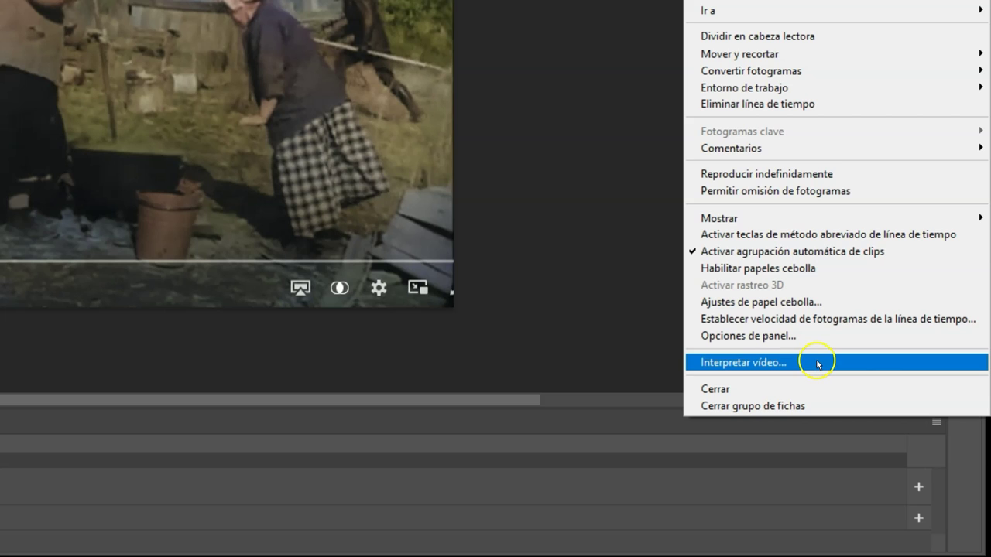
{"action": "left_click", "coordinate": [817, 364]}
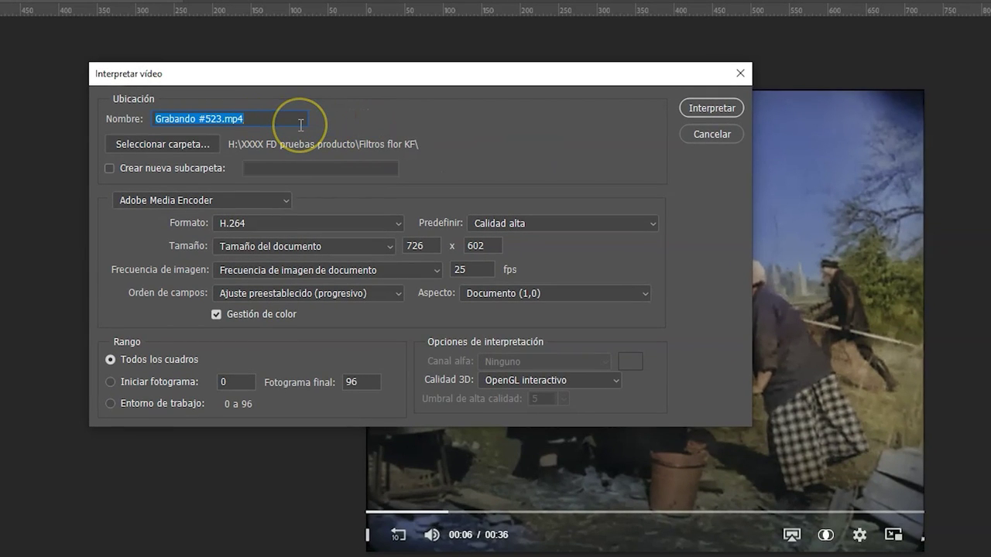
{"action": "type", "text": "Colo"}
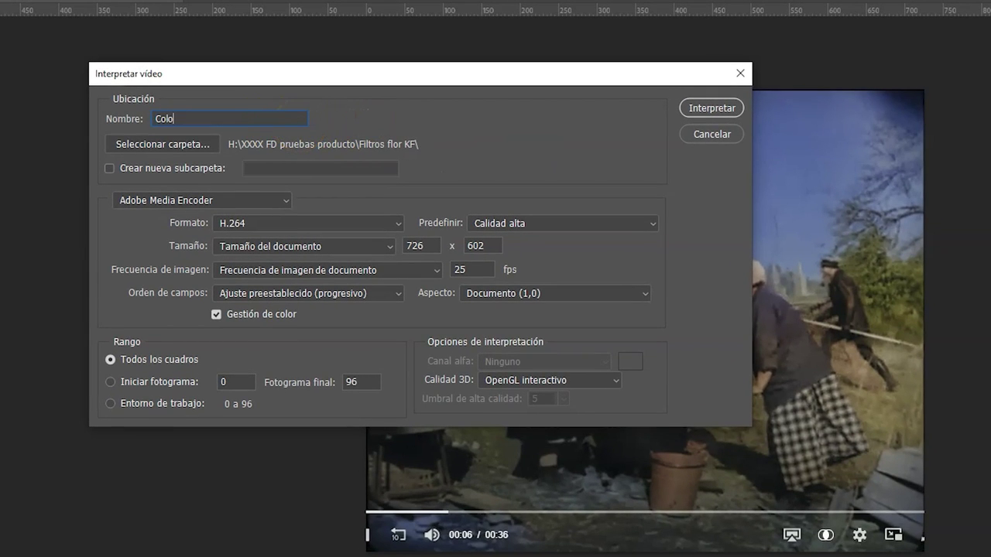
{"action": "type", "text": "rear p5"}
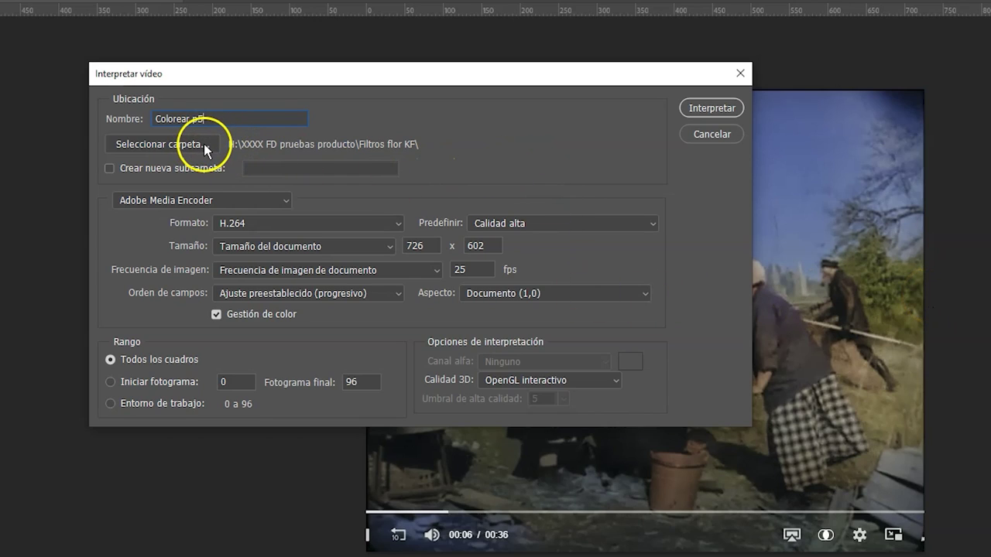
{"action": "key", "text": "ctrl+a"}
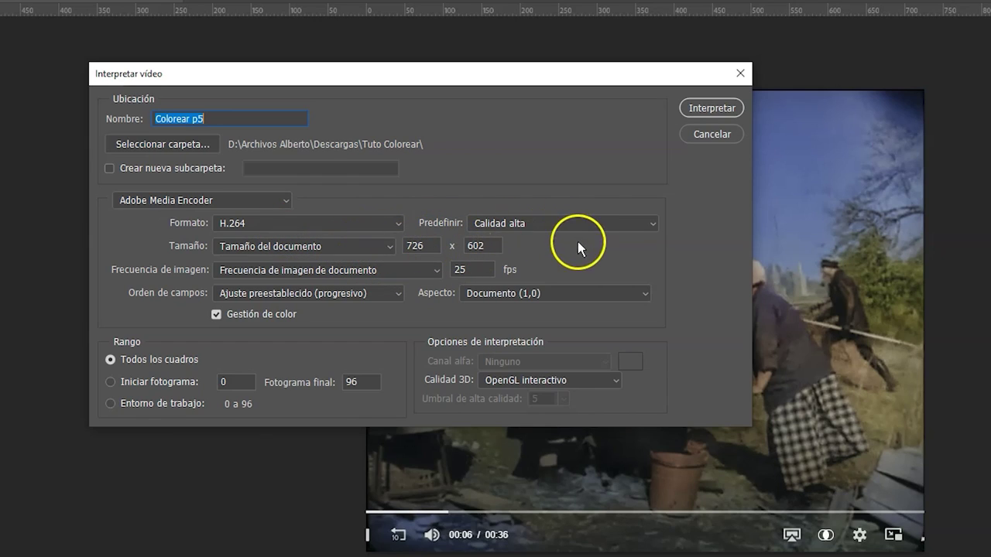
{"action": "left_click", "coordinate": [706, 109]}
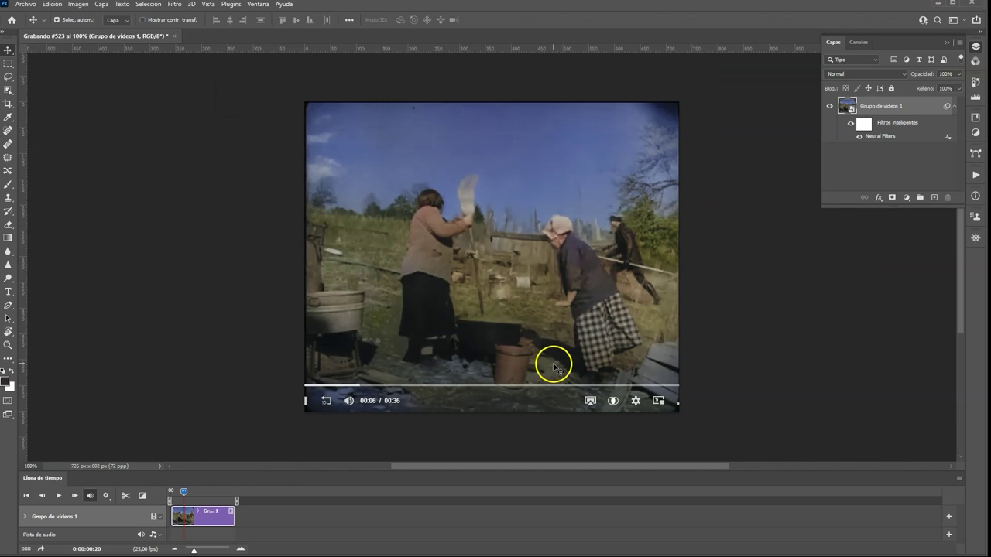
Step: Open Colorear p5.mp4 from the Tuto Colorear folder in File Explorer
{"action": "key", "text": "alt+Tab"}
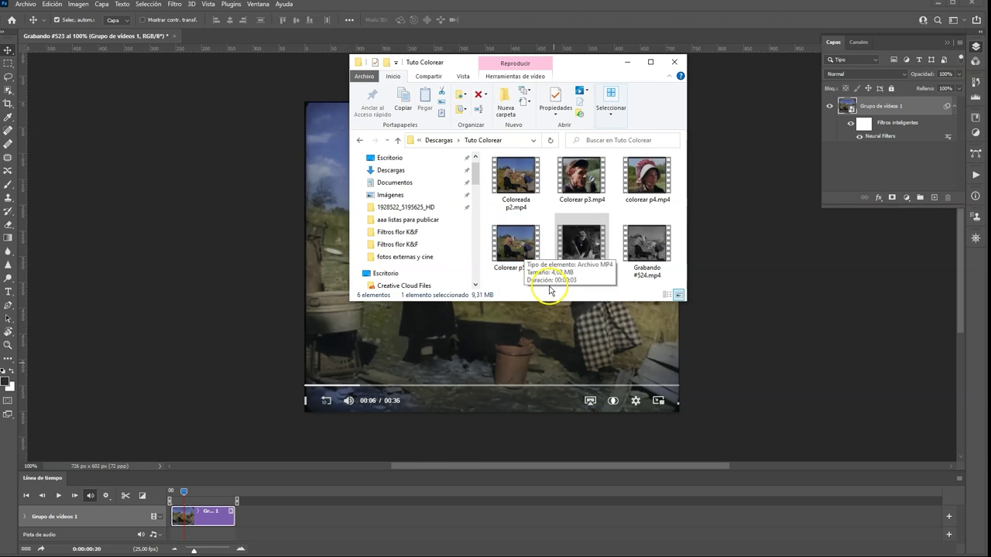
{"action": "double_click", "coordinate": [514, 248]}
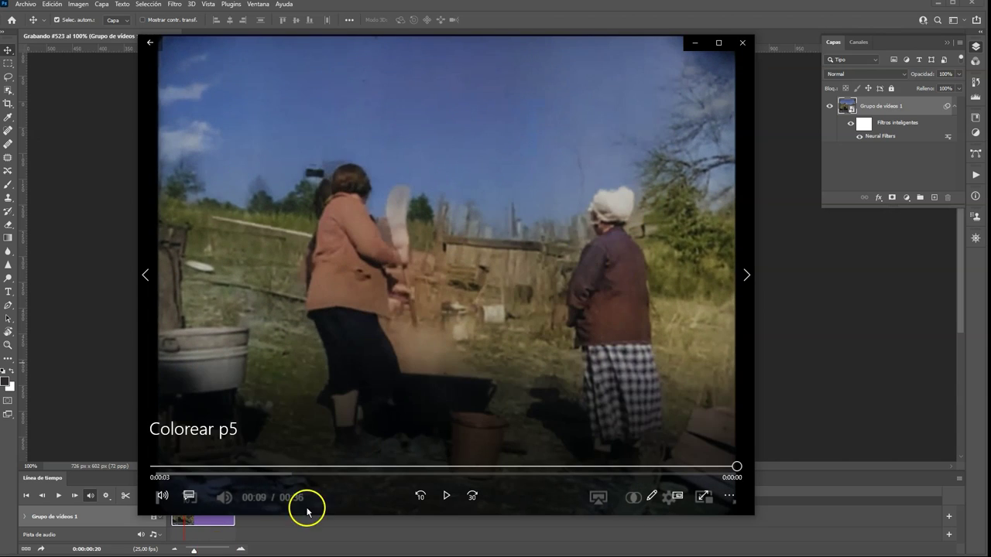
Step: Play the three-second Colorear p5 clip again in Movies & TV
{"action": "left_click", "coordinate": [446, 497]}
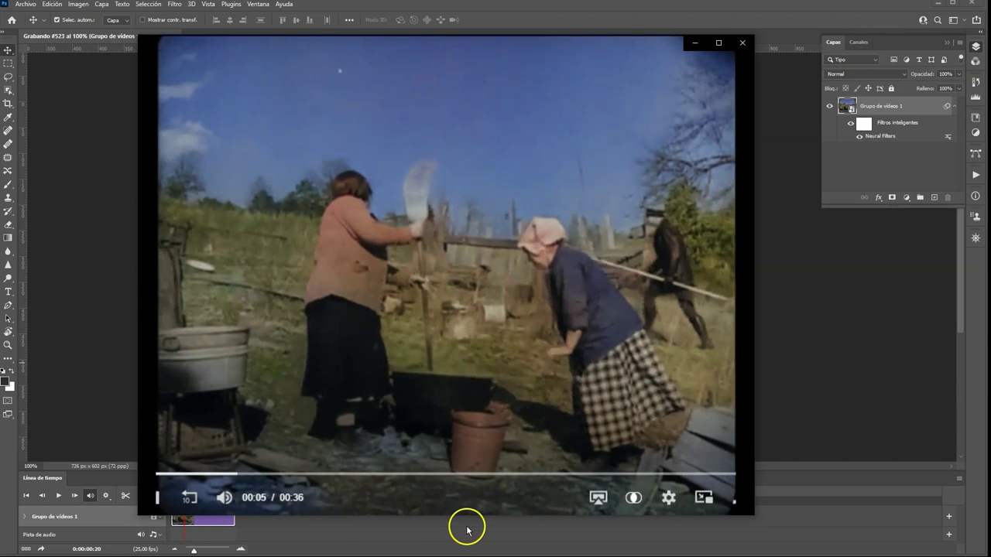